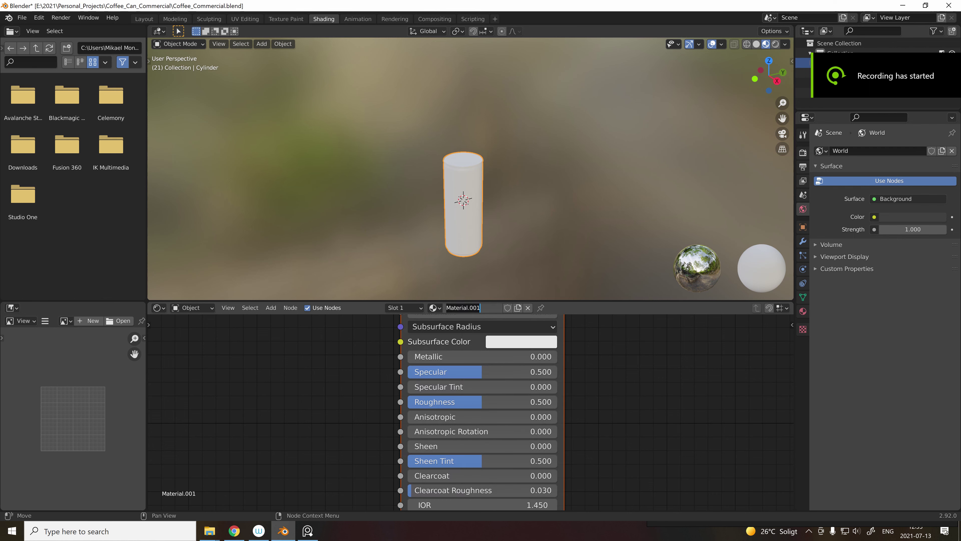
Step: Rename the cylinder's material as Can and connect an image texture with mapping nodes to its base color, opening the image file browser
{"action": "type", "text": "Can"}
{"action": "key", "text": "Return"}
{"action": "scroll", "coordinate": [380, 397], "scroll_direction": "down", "scroll_amount": 12}
{"action": "scroll", "coordinate": [468, 357], "scroll_direction": "up", "scroll_amount": 1}
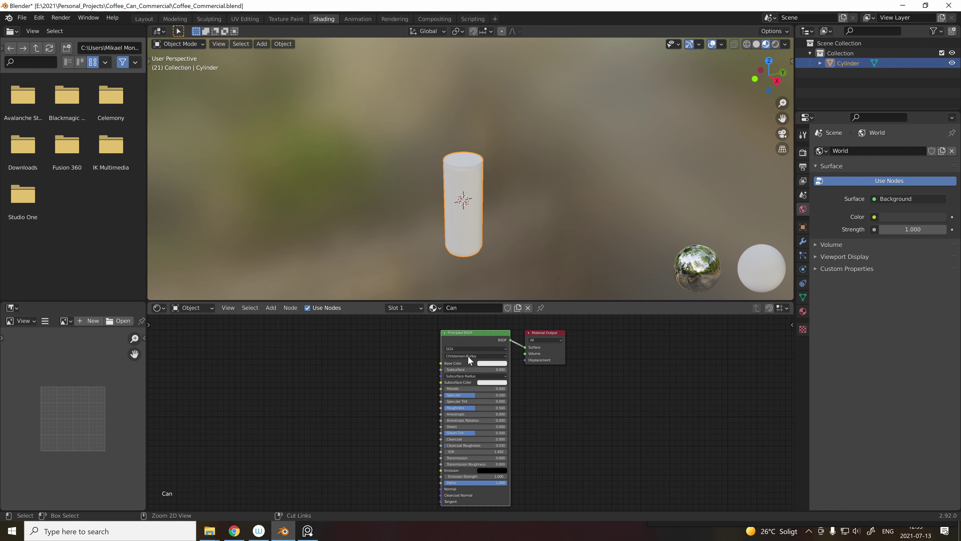
{"action": "key", "text": "ctrl+t"}
{"action": "scroll", "coordinate": [377, 397], "scroll_direction": "up", "scroll_amount": 2}
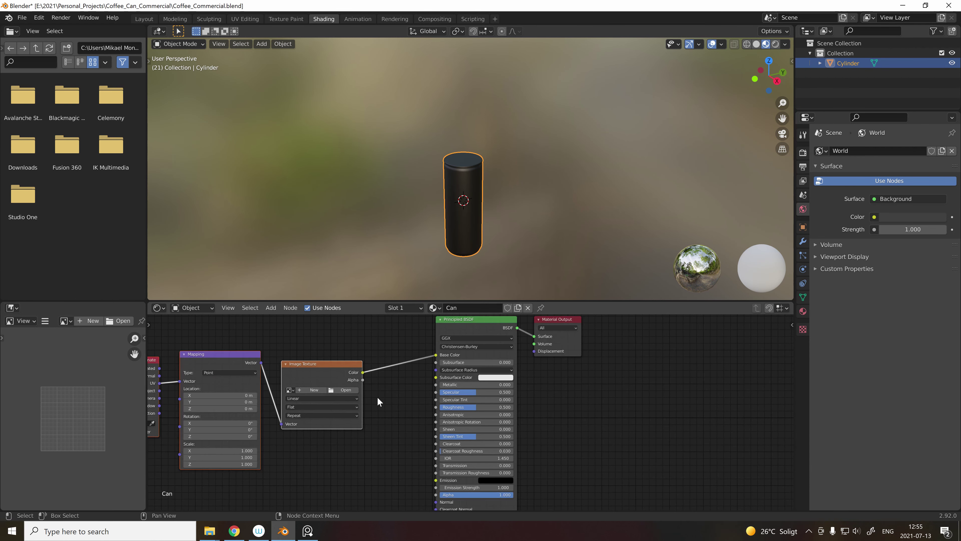
{"action": "left_click", "coordinate": [339, 391]}
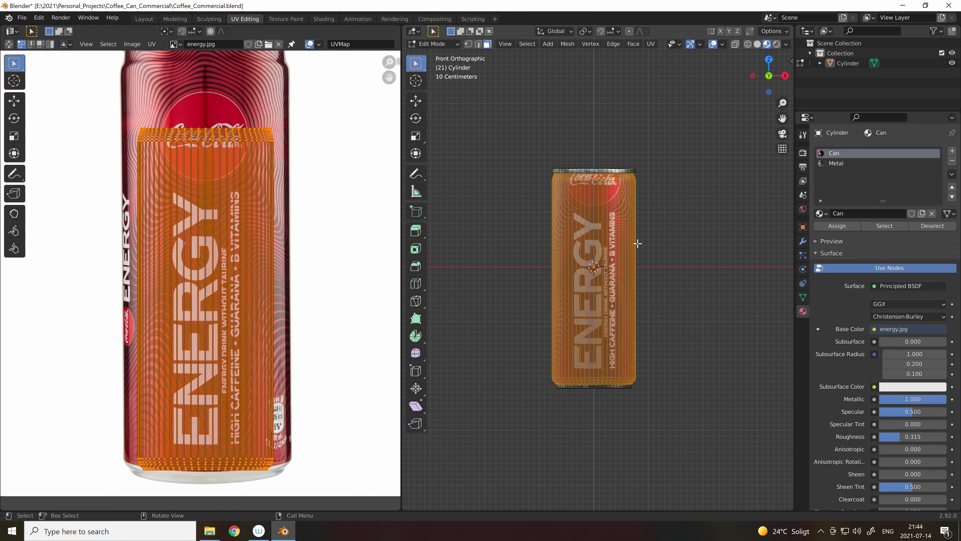
Step: Project the can's UVs from the front view, scale them about 1.87 times and position them over the can in energy.jpg
{"action": "key", "text": "u"}
{"action": "left_click", "coordinate": [608, 329]}
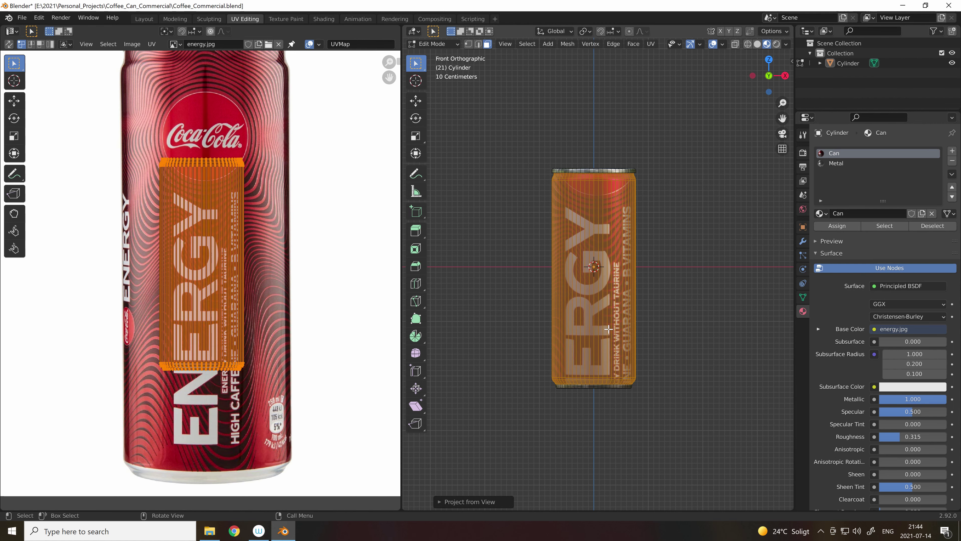
{"action": "key", "text": "Home"}
{"action": "key", "text": "s"}
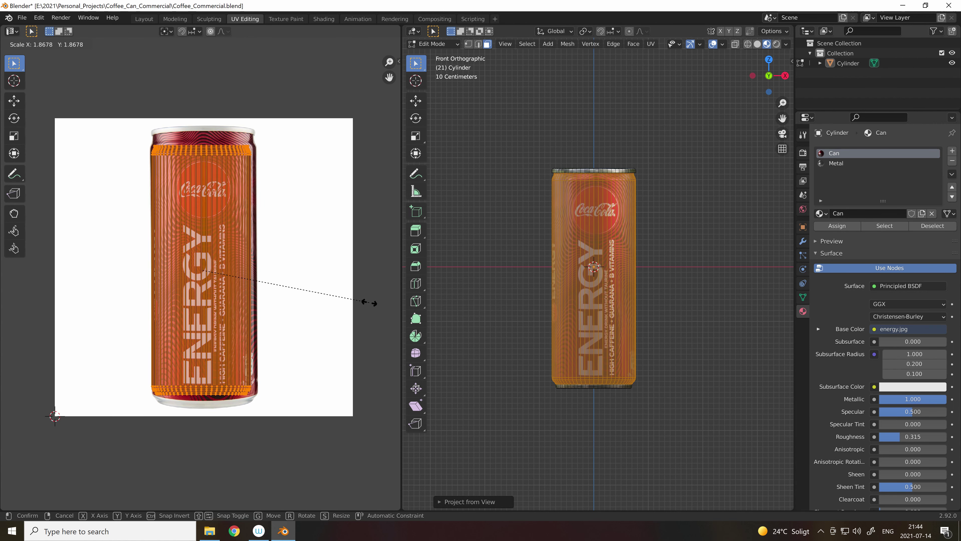
{"action": "left_click", "coordinate": [370, 304]}
{"action": "key", "text": "g"}
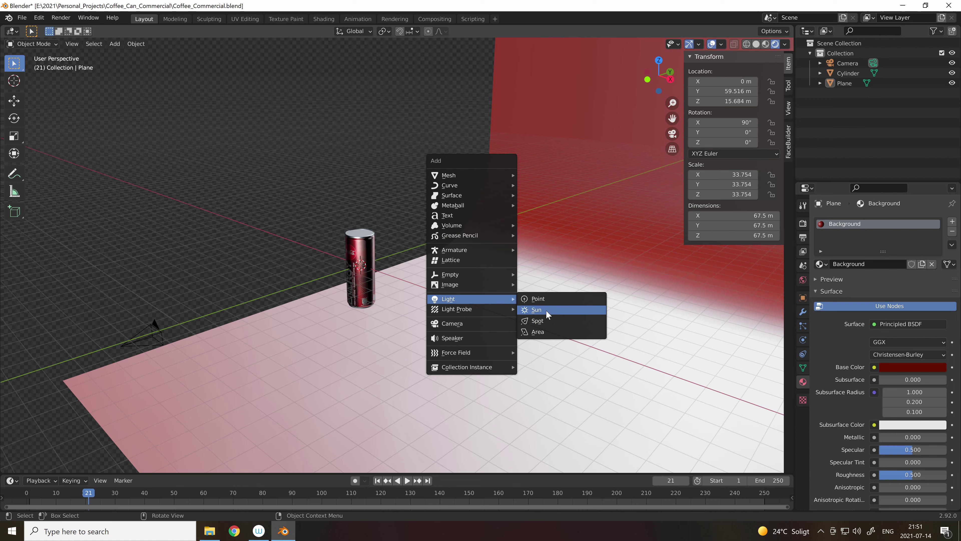
Step: Add a point light and move it along the Y axis to about 39.2 m, near the curved backdrop
{"action": "left_click", "coordinate": [545, 308]}
{"action": "key", "text": "g"}
{"action": "key", "text": "y"}
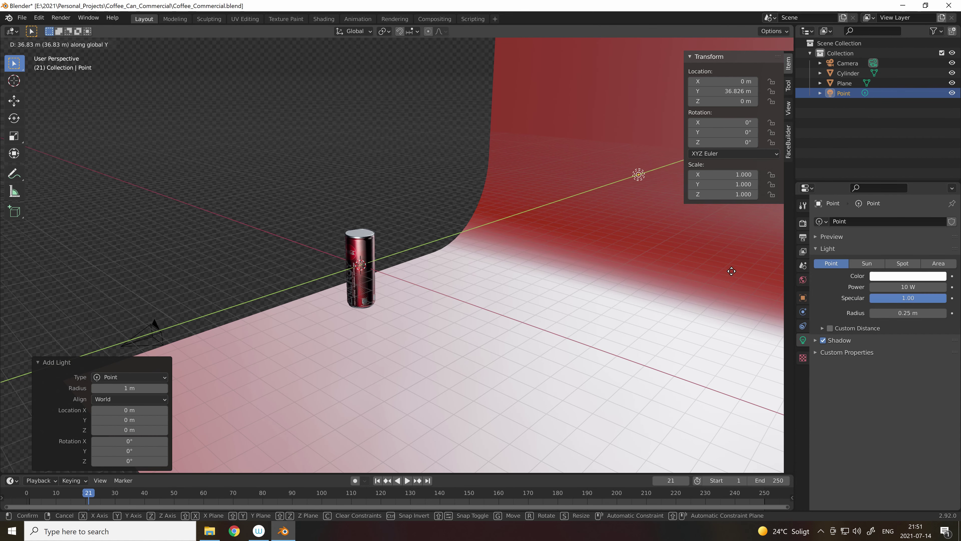
{"action": "left_click", "coordinate": [679, 282]}
{"action": "middle_click_drag", "start_coordinate": [677, 279], "coordinate": [452, 362], "text": "shift"}
{"action": "scroll", "coordinate": [453, 363], "scroll_direction": "down", "scroll_amount": 5}
{"action": "key", "text": "g"}
{"action": "key", "text": "y"}
{"action": "left_click", "coordinate": [501, 347]}
Step: Raise the point light's power to 50000 W
{"action": "left_click", "coordinate": [910, 290]}
{"action": "type", "text": "5000"}
{"action": "key", "text": "Return"}
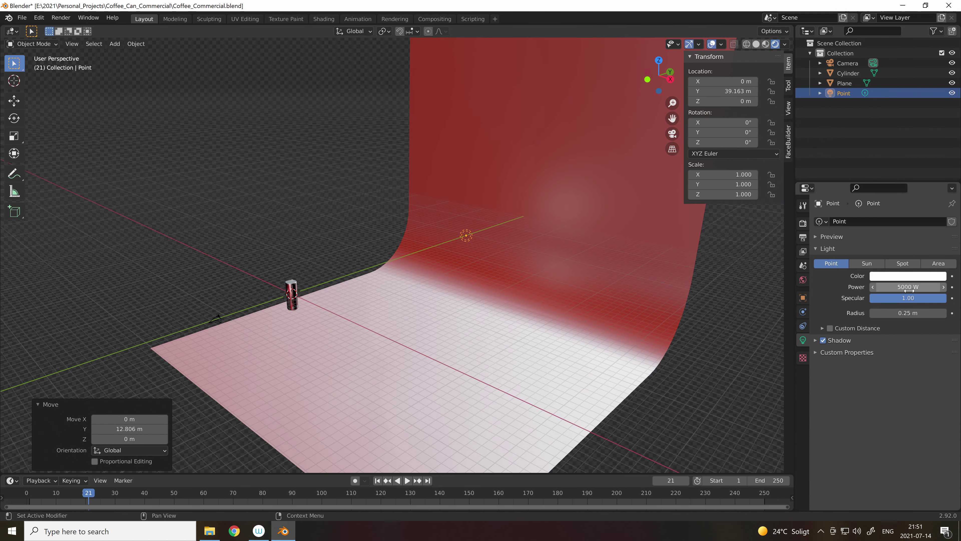
{"action": "left_click", "coordinate": [909, 290]}
{"action": "type", "text": "50000"}
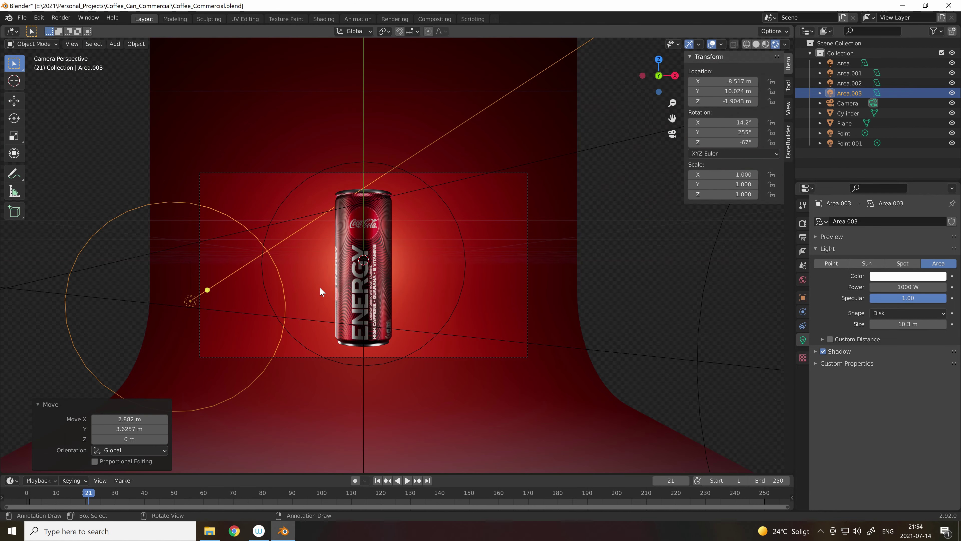
Step: Duplicate the area light Area.003 along X to about 7.25 m and rotate the copy about -68° around Z towards the can
{"action": "key", "text": "shift+d"}
{"action": "key", "text": "x"}
{"action": "left_click", "coordinate": [644, 296]}
{"action": "key", "text": "r"}
{"action": "key", "text": "z"}
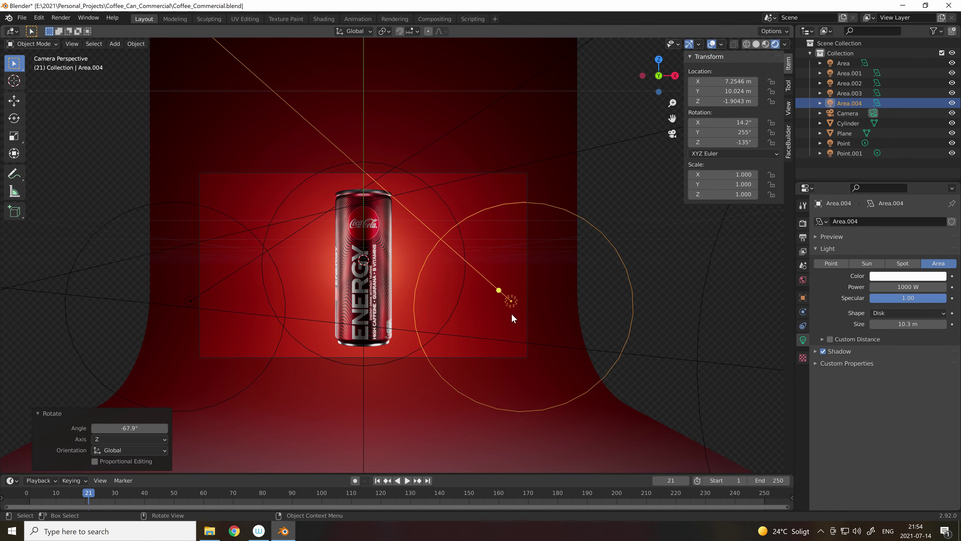
{"action": "left_click", "coordinate": [422, 304]}
{"action": "scroll", "coordinate": [422, 305], "scroll_direction": "up", "scroll_amount": 3}
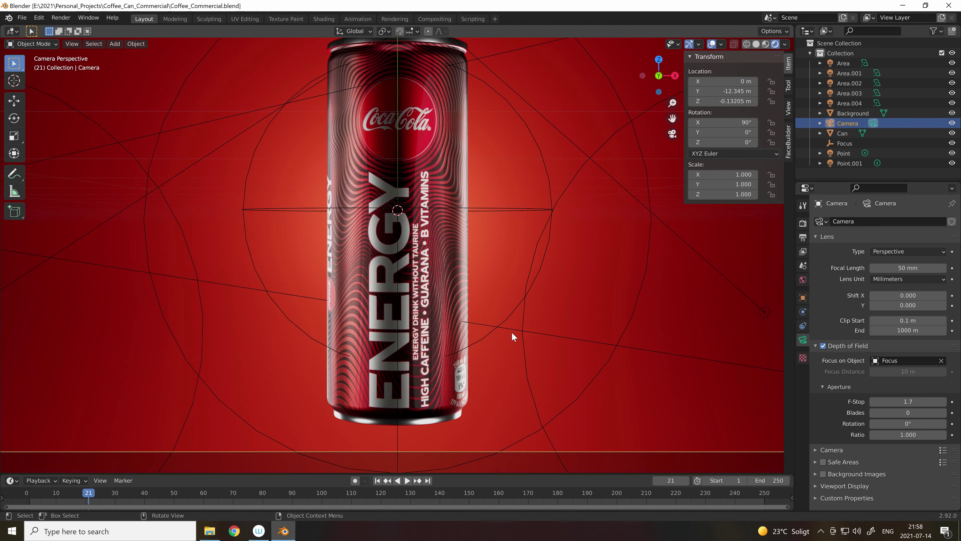
Step: Render a still image of the can from the camera
{"action": "key", "text": "F12"}
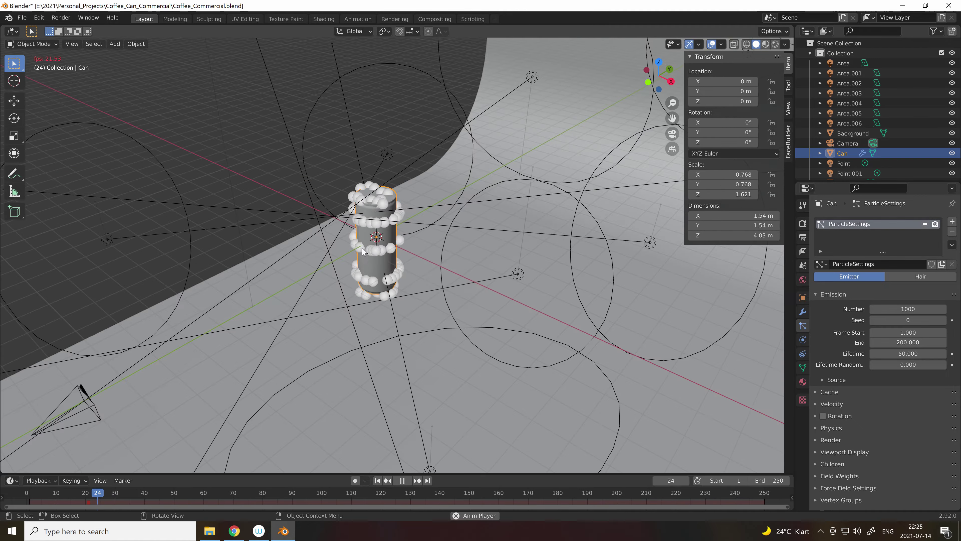
Step: Change the can's particle system type to Hair and open its render settings
{"action": "left_click", "coordinate": [913, 276]}
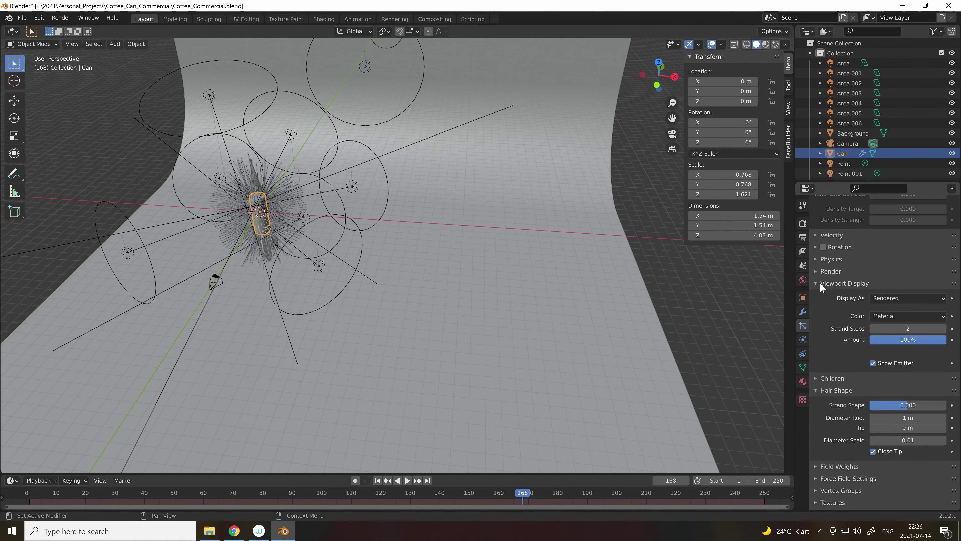
{"action": "left_click", "coordinate": [813, 272]}
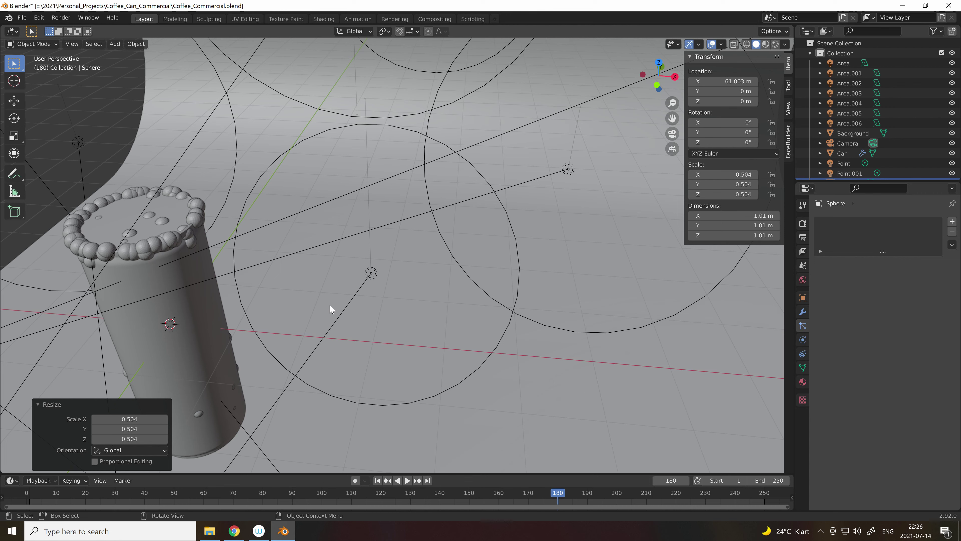
Step: Undo the last resize of the sphere
{"action": "key", "text": "ctrl+z"}
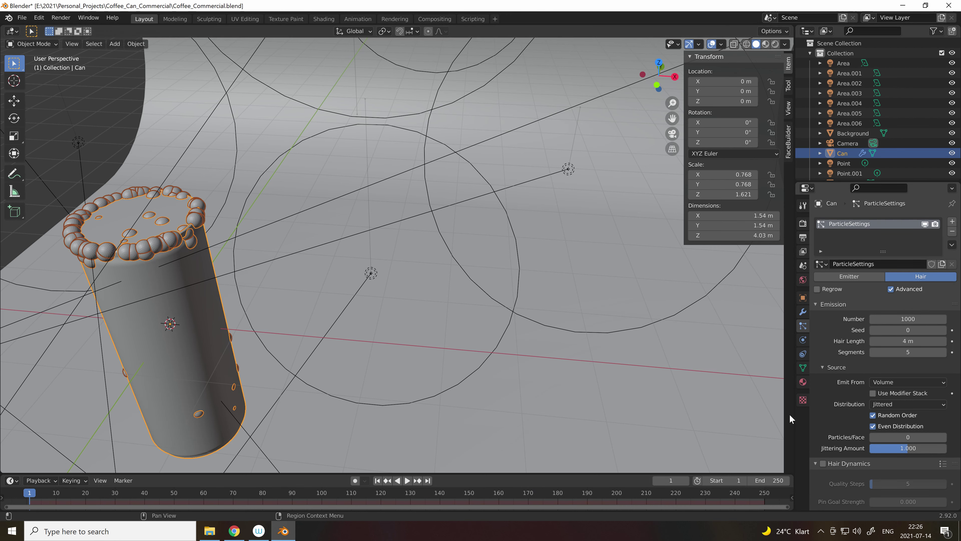
Step: Reduce the can's hair particle number to 62 and set the emission source to Faces
{"action": "left_click_drag", "start_coordinate": [908, 318], "coordinate": [869, 319]}
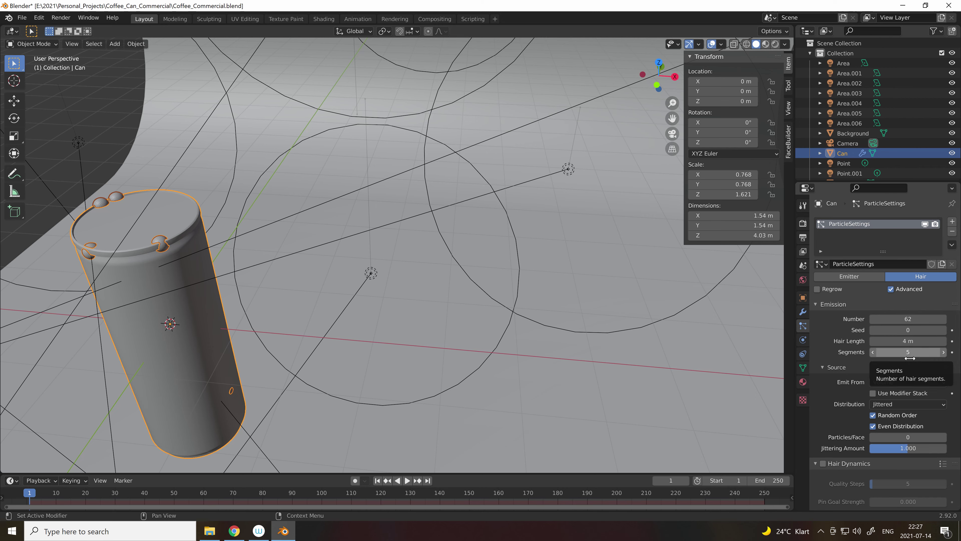
{"action": "left_click", "coordinate": [908, 382]}
{"action": "left_click", "coordinate": [892, 397]}
{"action": "left_click", "coordinate": [908, 382]}
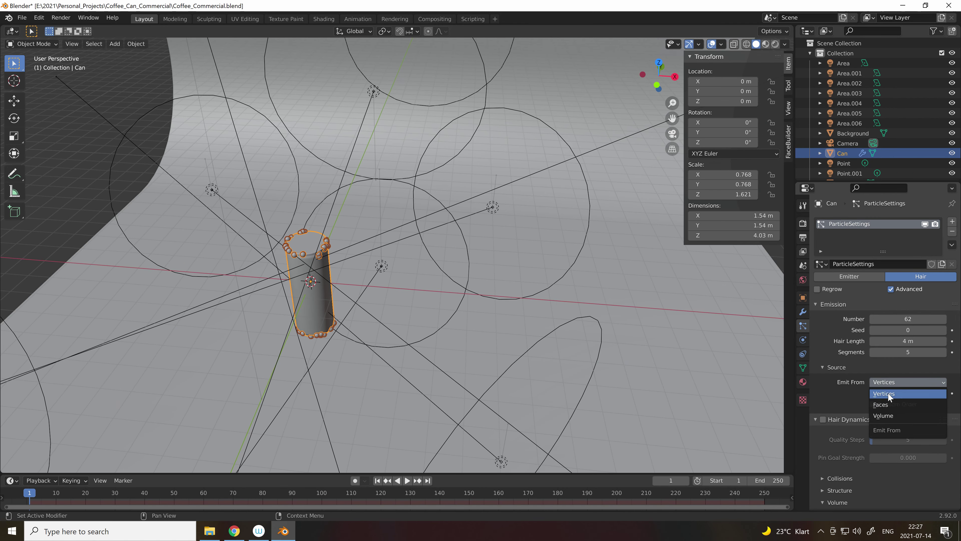
{"action": "left_click", "coordinate": [895, 407]}
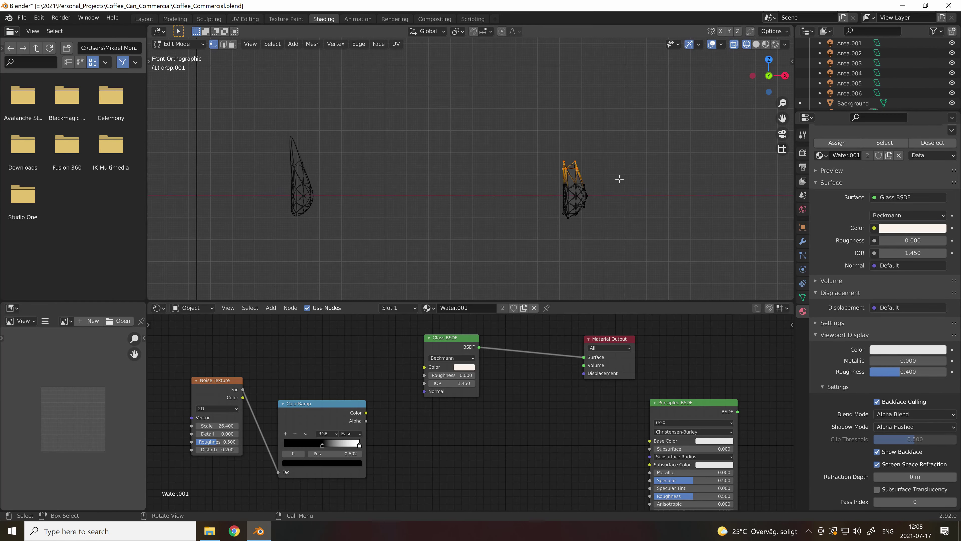
Step: Show the drop.001 mesh in solid shading from the right side and extrude its selected top vertices upward
{"action": "scroll", "coordinate": [619, 179], "scroll_direction": "down", "scroll_amount": 3}
{"action": "key", "text": "z"}
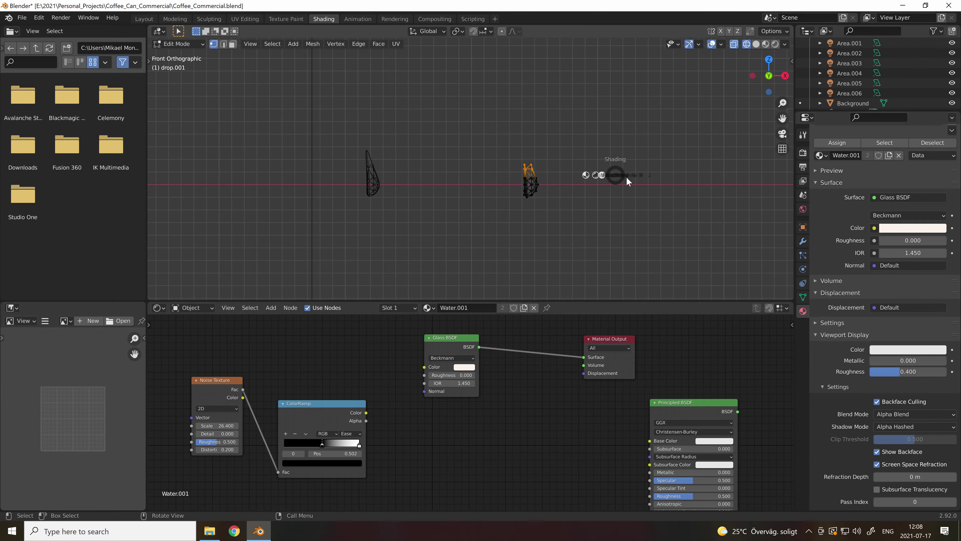
{"action": "left_click", "coordinate": [647, 189]}
{"action": "key", "text": "KP_3"}
{"action": "scroll", "coordinate": [639, 186], "scroll_direction": "up", "scroll_amount": 3}
{"action": "key", "text": "e"}
{"action": "left_click", "coordinate": [609, 163]}
Step: Narrow and shift the drop's extruded end, and extrude it further upward to lengthen the tail
{"action": "key", "text": "s"}
{"action": "left_click", "coordinate": [567, 173]}
{"action": "key", "text": "g"}
{"action": "key", "text": "e"}
{"action": "left_click", "coordinate": [561, 156]}
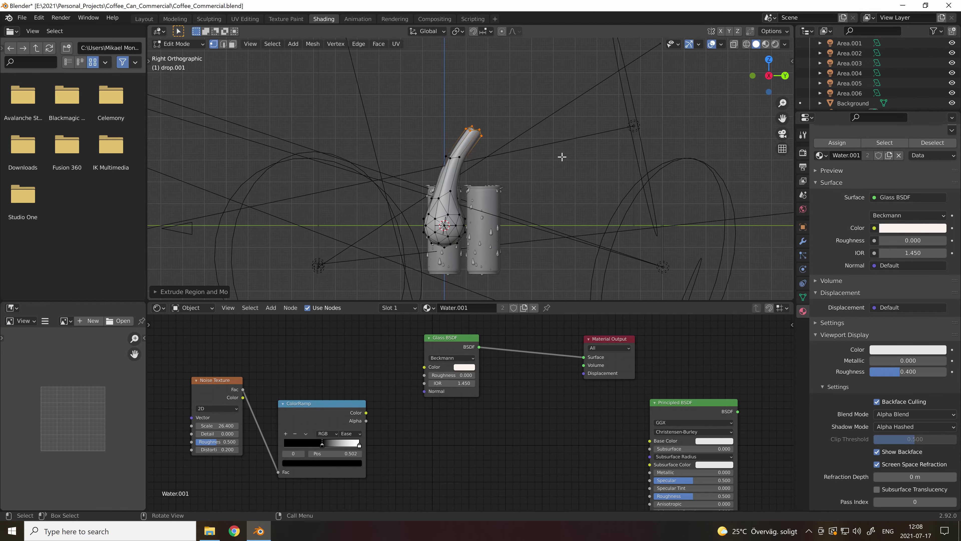
Step: Rotate the end of the drop's tail and reposition its tip to shape the curve
{"action": "key", "text": "r"}
{"action": "left_click", "coordinate": [568, 107]}
{"action": "key", "text": "g"}
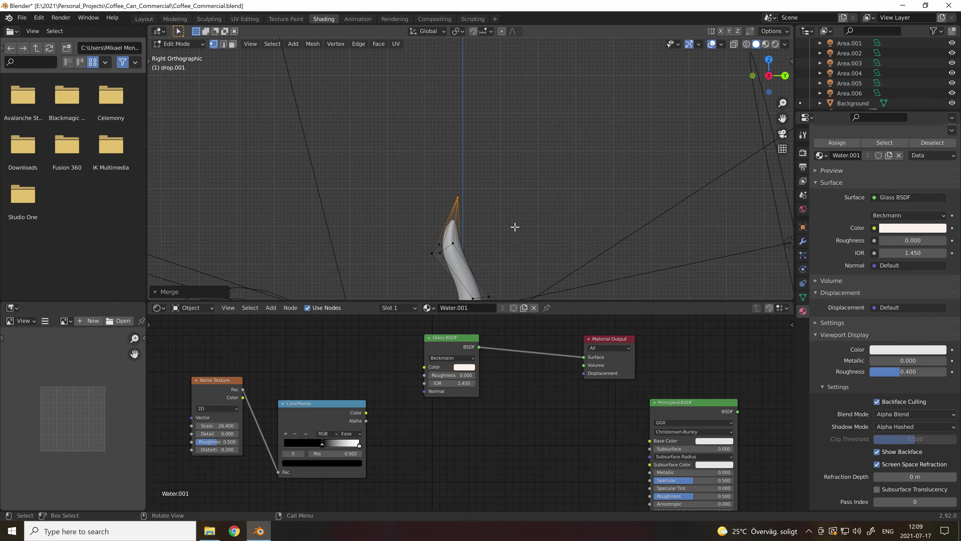
{"action": "key", "text": "g"}
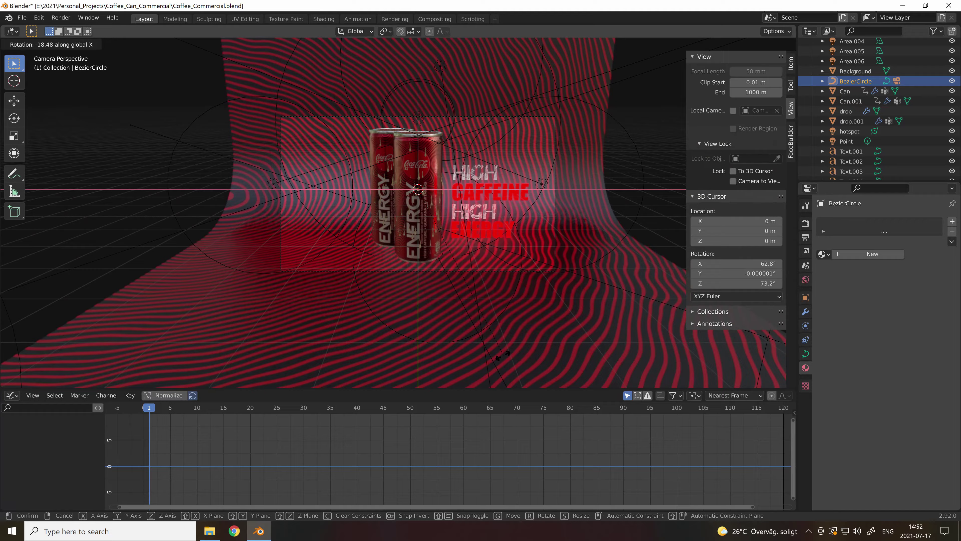
Step: Rotate the BezierCircle that carries the camera about the global X axis
{"action": "key", "text": "r"}
{"action": "key", "text": "x"}
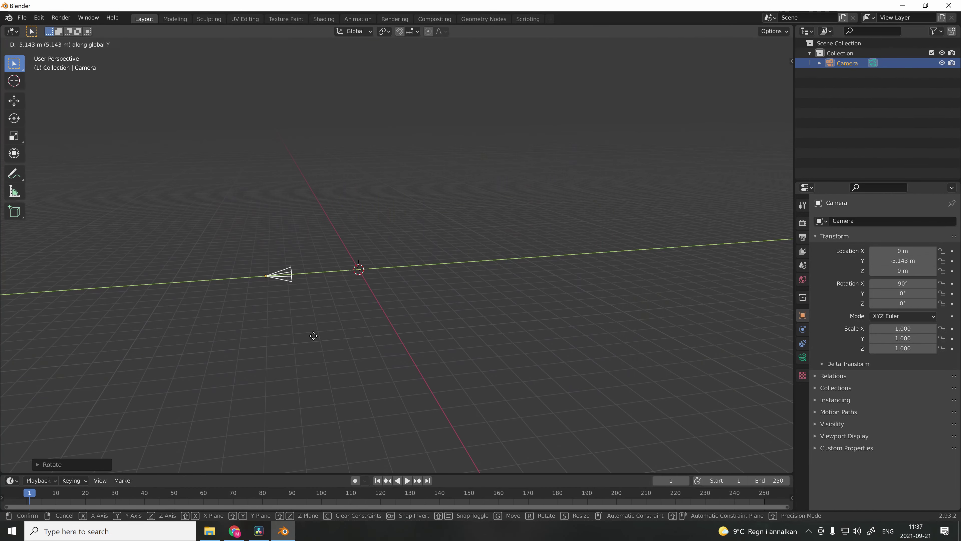
Step: Add a Bezier circle curve at the world origin and rotate it
{"action": "key", "text": "shift+a"}
{"action": "mouse_move", "coordinate": [416, 160]}
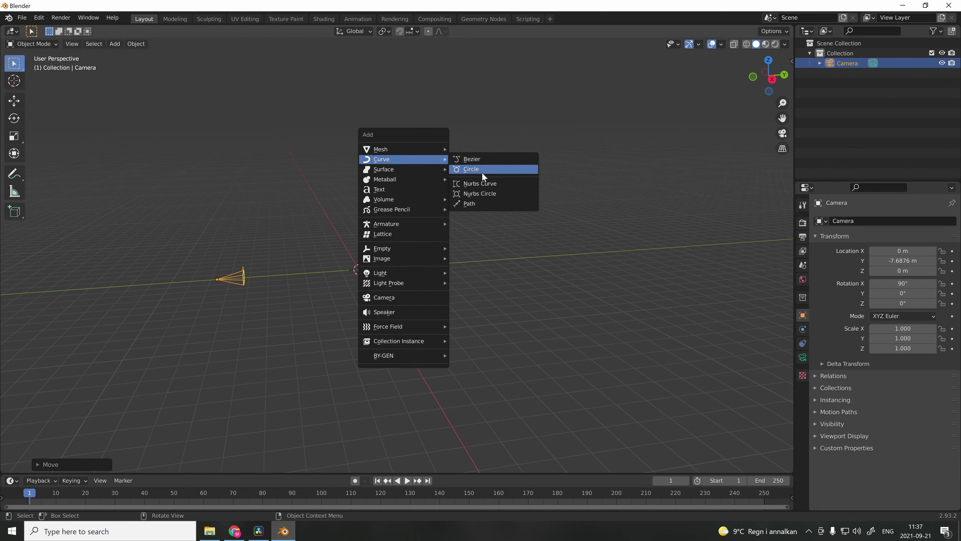
{"action": "left_click", "coordinate": [482, 171]}
{"action": "key", "text": "r"}
{"action": "key", "text": "r"}
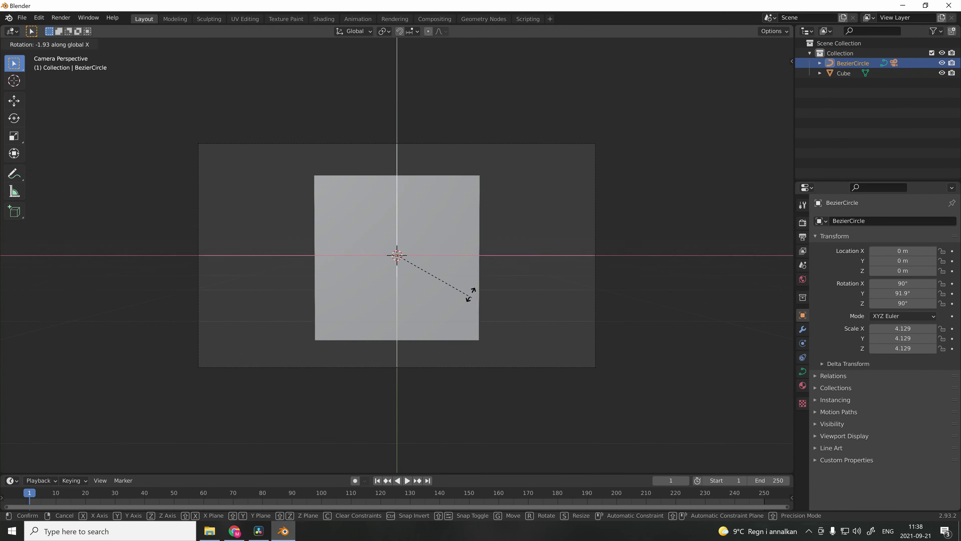
Step: Tilt the BezierCircle about the global X axis to a Y rotation of about 130° so the camera looks down on the cube
{"action": "left_click", "coordinate": [530, 309]}
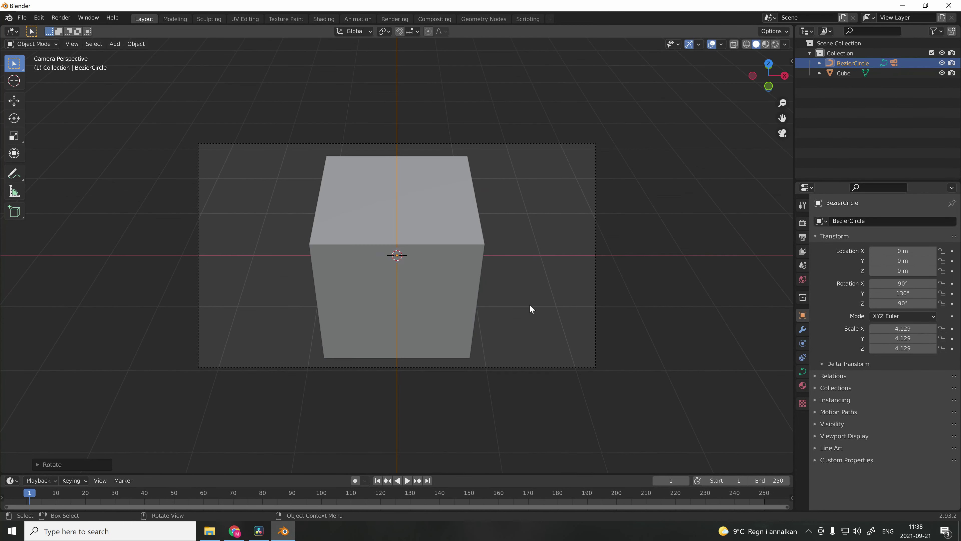
{"action": "scroll", "coordinate": [650, 335], "scroll_direction": "down", "scroll_amount": 3}
{"action": "middle_click_drag", "start_coordinate": [650, 334], "coordinate": [493, 242]}
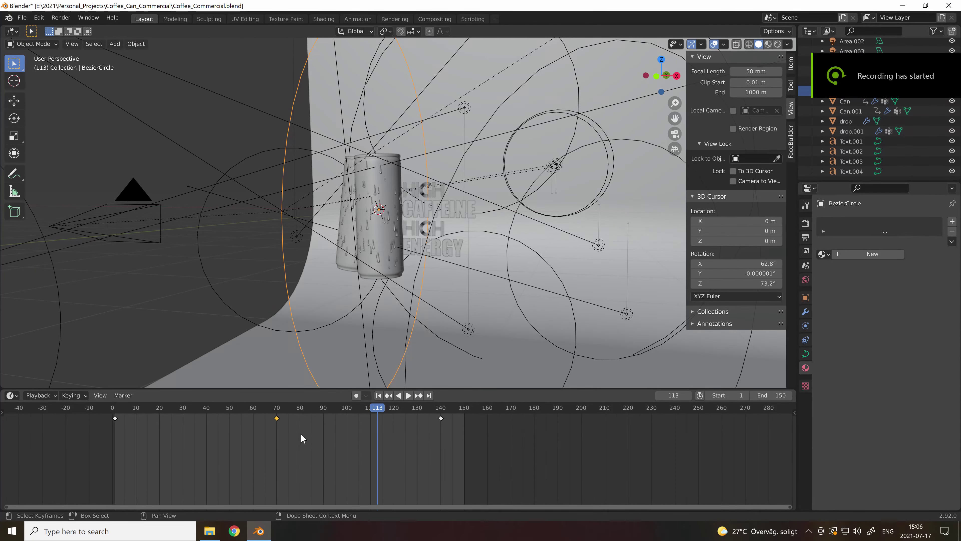
Step: Move the BezierCircle's last keyframe to frame 150 and duplicate its frame 70 keyframe to frame 80
{"action": "left_click", "coordinate": [441, 418]}
{"action": "key", "text": "g"}
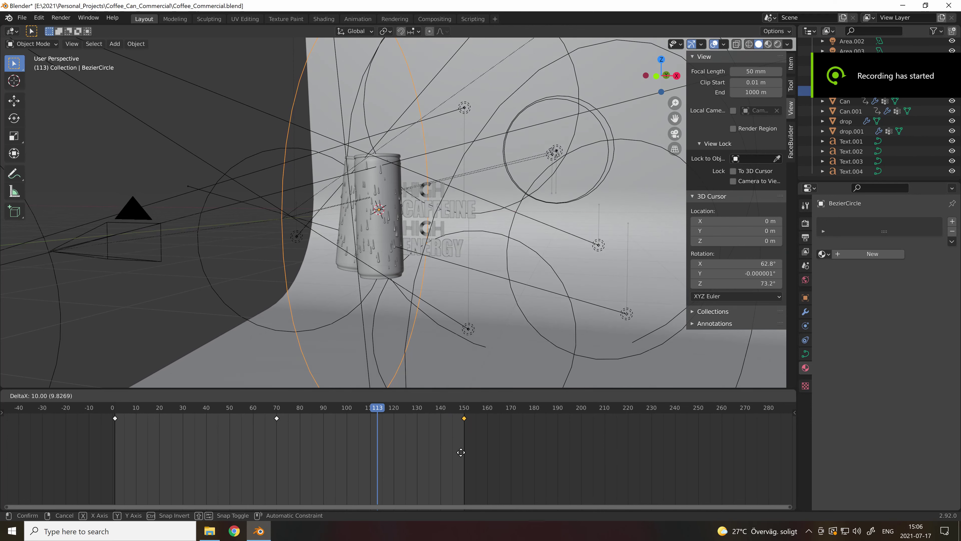
{"action": "left_click", "coordinate": [461, 452]}
{"action": "left_click", "coordinate": [278, 419]}
{"action": "key", "text": "shift+d"}
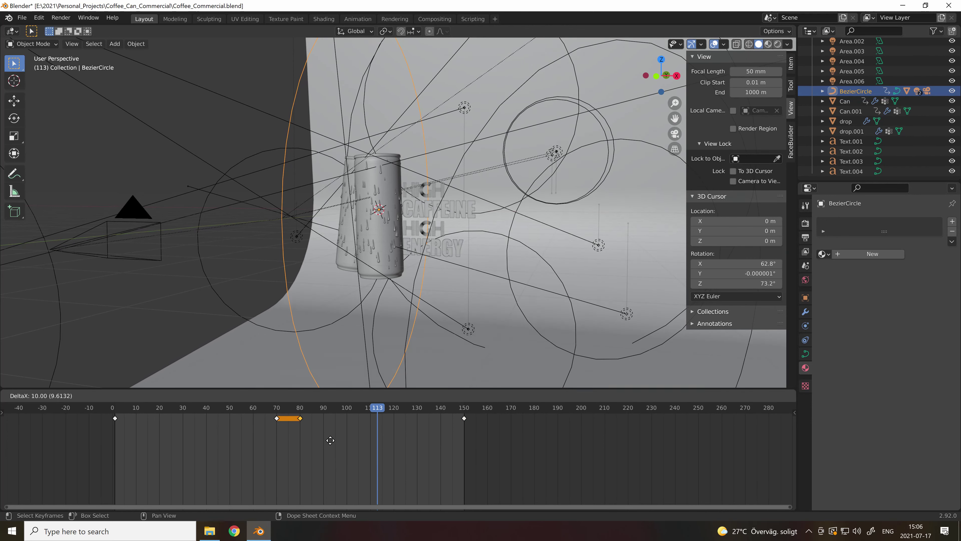
{"action": "left_click", "coordinate": [331, 440]}
Step: Save the file and play the animation through the camera view
{"action": "key", "text": "KP_0"}
{"action": "key", "text": "ctrl+s"}
{"action": "key", "text": "space"}
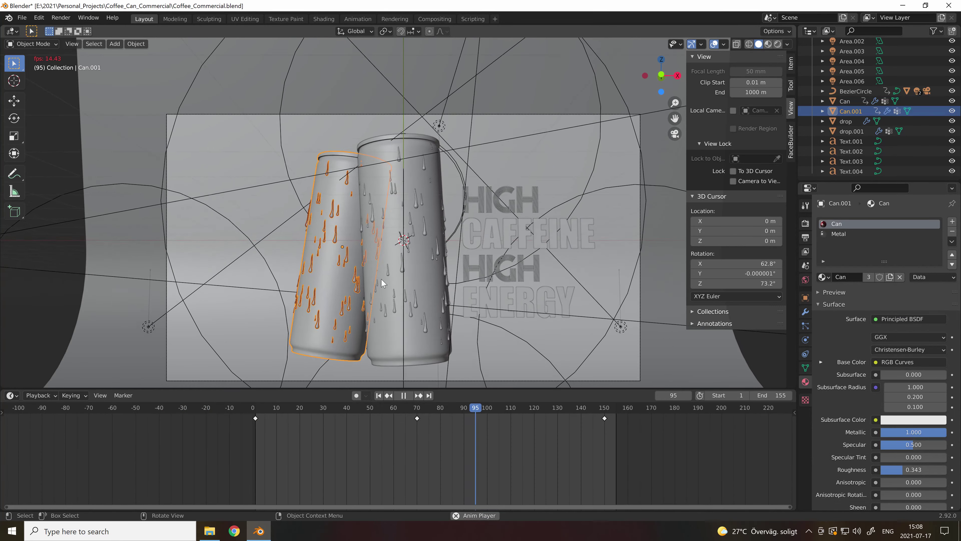
Step: Stop the playback and shift the front can's keyframe at frame 80 in the timeline
{"action": "key", "text": "space"}
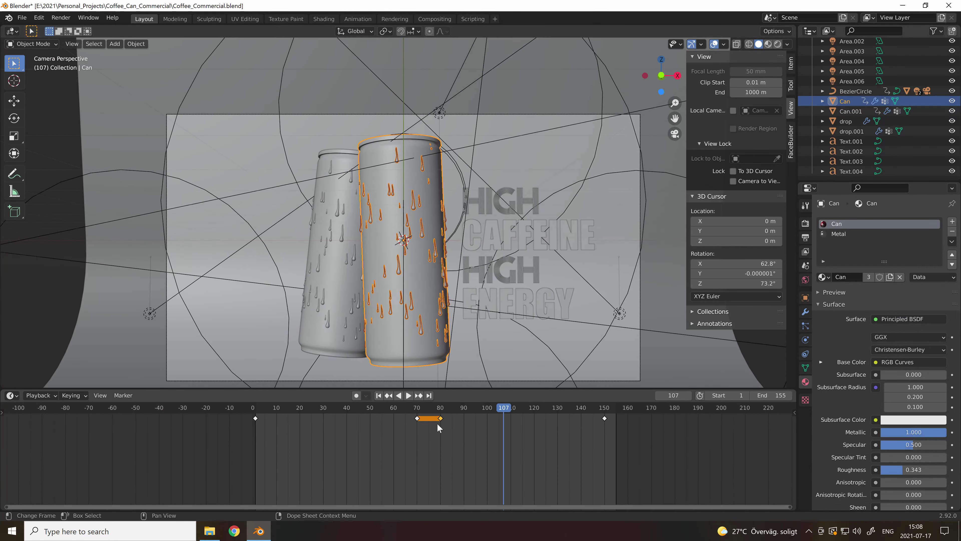
{"action": "key", "text": "g"}
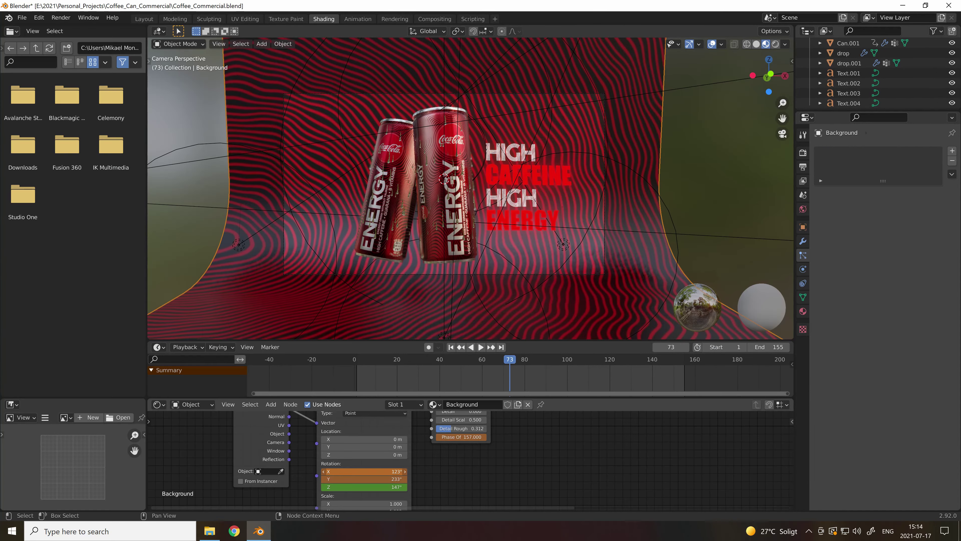
Step: Keyframe the mapping rotation of the Background material at frame 73
{"action": "key", "text": "i"}
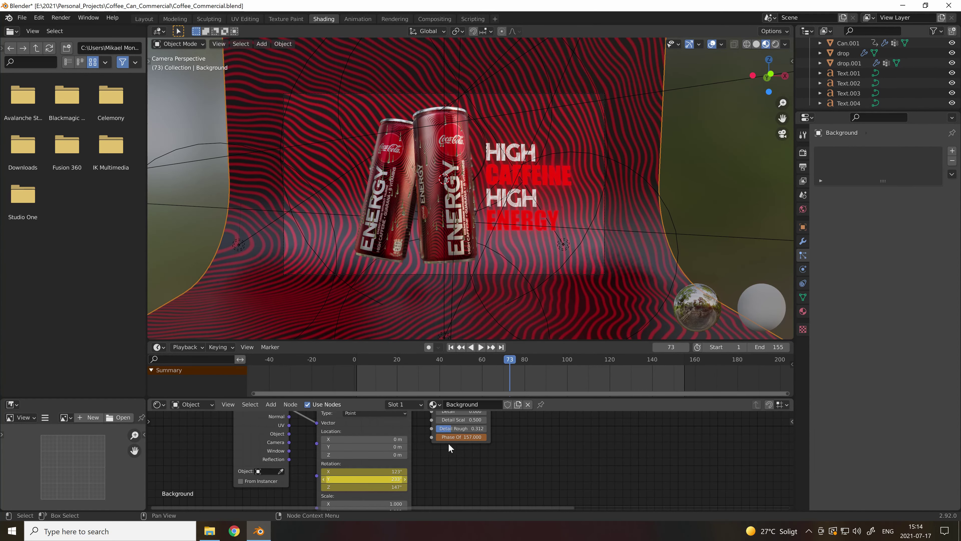
{"action": "left_click_drag", "start_coordinate": [459, 442], "coordinate": [688, 208]}
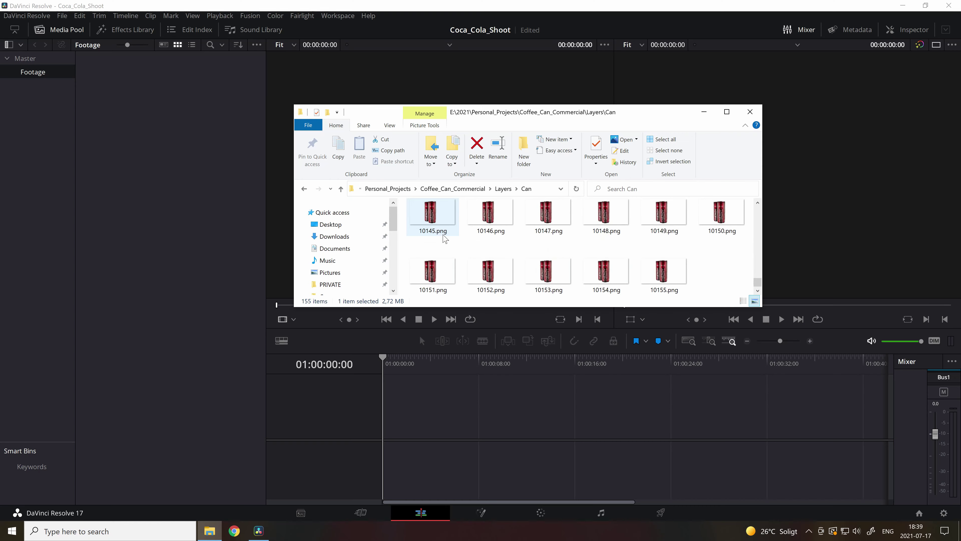
Step: Import all PNG frames from the Layers\Can folder into the Footage bin in DaVinci Resolve
{"action": "left_click", "coordinate": [663, 272]}
{"action": "key", "text": "ctrl+a"}
{"action": "left_click_drag", "start_coordinate": [663, 272], "coordinate": [240, 210]}
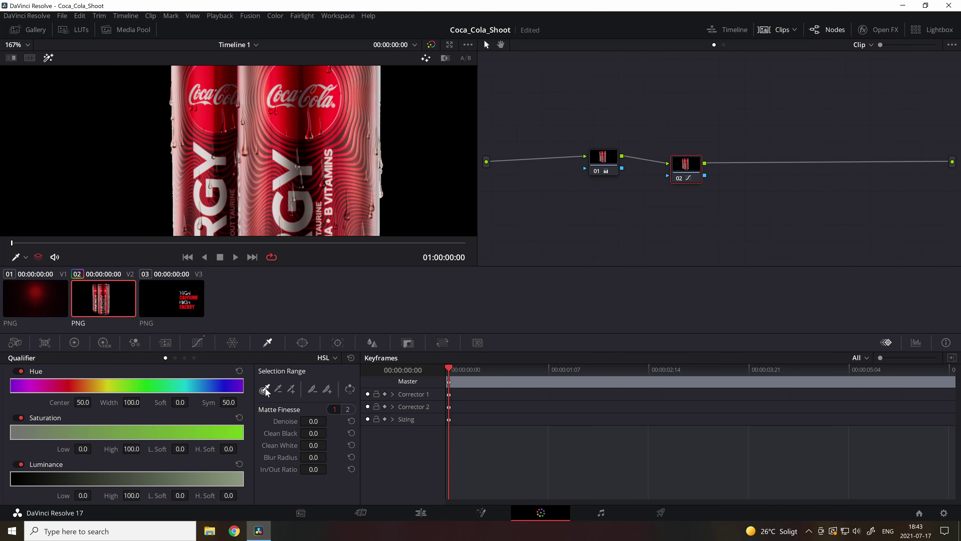
Step: Sample the white ENERGY lettering on the cans with the HSL qualifier on node 02
{"action": "left_click", "coordinate": [316, 179]}
{"action": "scroll", "coordinate": [316, 179], "scroll_direction": "down", "scroll_amount": 2}
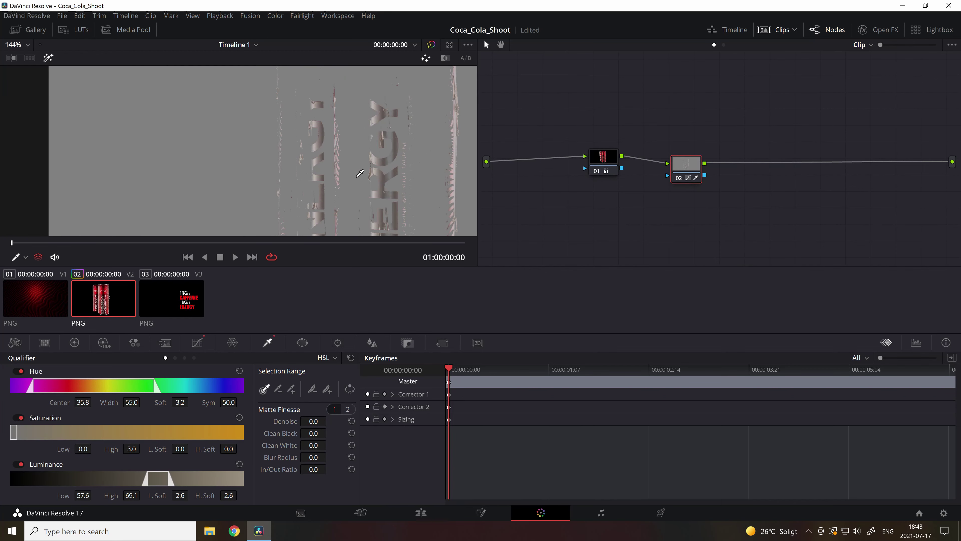
{"action": "left_click", "coordinate": [384, 180]}
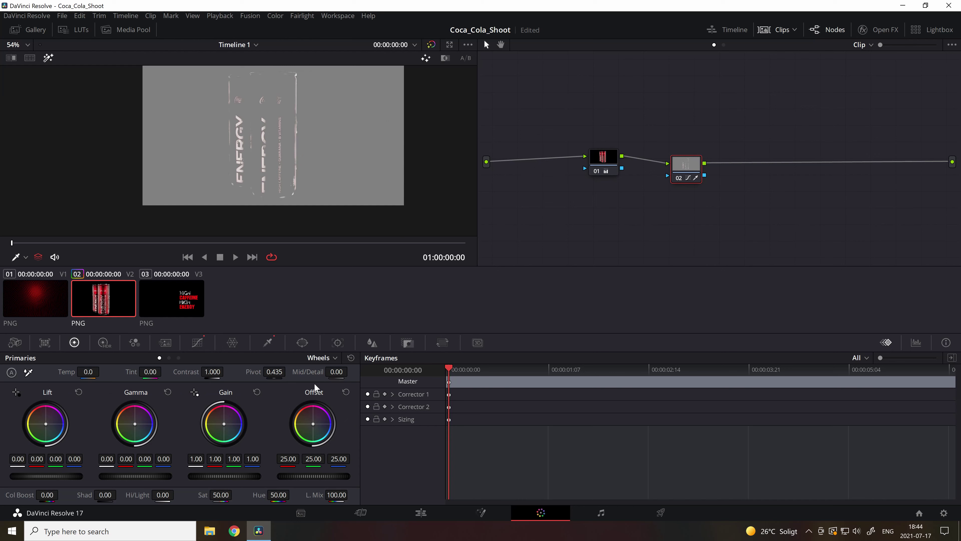
Step: Set the saturation of the qualified lettering to 0, turn off the highlight view, and play the clip
{"action": "scroll", "coordinate": [282, 190], "scroll_direction": "up", "scroll_amount": 8}
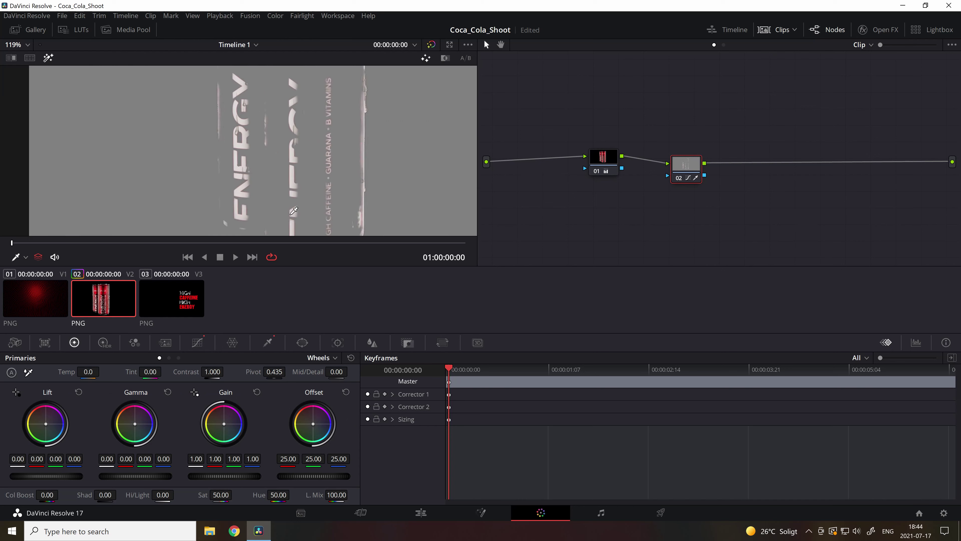
{"action": "left_click_drag", "start_coordinate": [223, 495], "coordinate": [114, 495]}
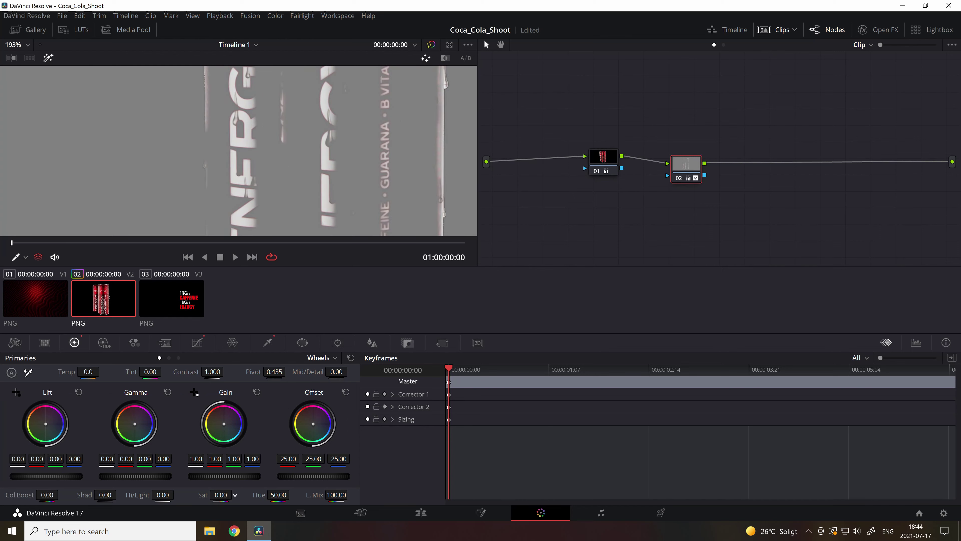
{"action": "left_click", "coordinate": [48, 58]}
{"action": "scroll", "coordinate": [298, 164], "scroll_direction": "down", "scroll_amount": 8}
{"action": "key", "text": "space"}
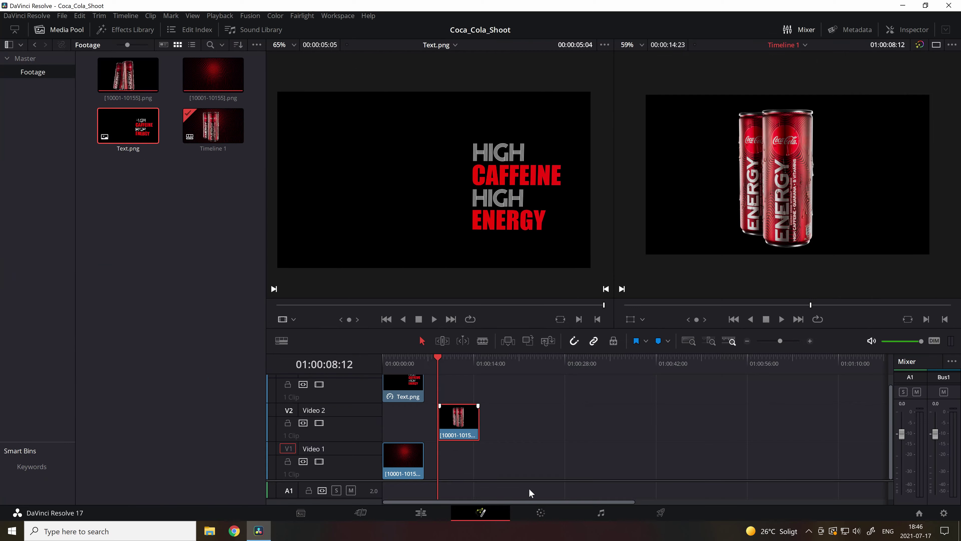
Step: Open the can clip's composition in Fusion and bring up the tool search for adding a node
{"action": "left_click", "coordinate": [481, 512]}
{"action": "scroll", "coordinate": [424, 416], "scroll_direction": "up", "scroll_amount": 3}
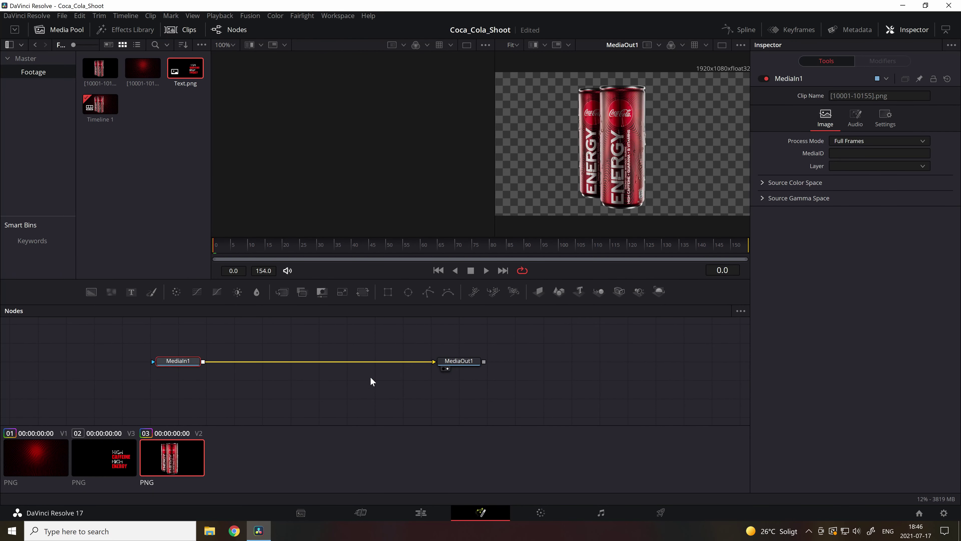
{"action": "key", "text": "shift+space"}
{"action": "type", "text": "glow"}
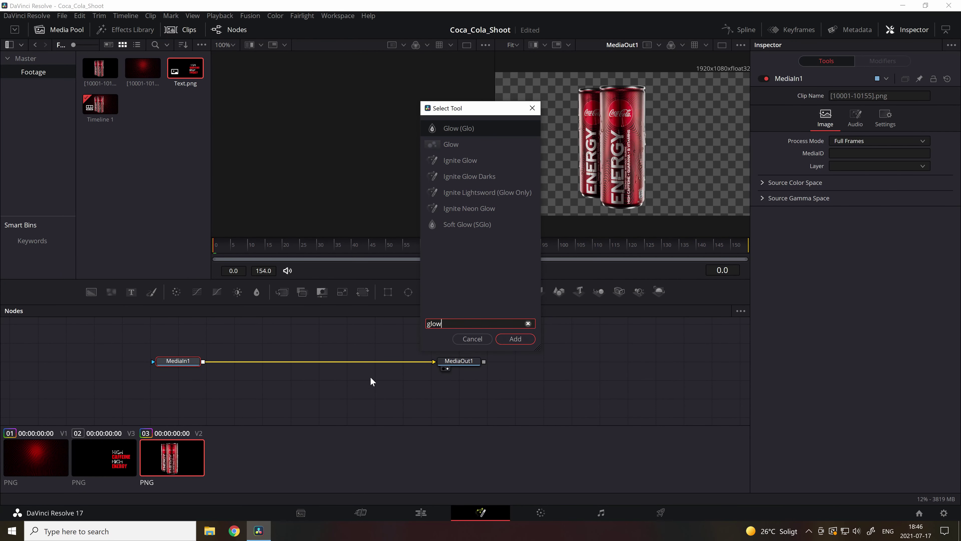
{"action": "key", "text": "BackSpace"}
{"action": "key", "text": "BackSpace"}
{"action": "key", "text": "BackSpace"}
{"action": "key", "text": "BackSpace"}
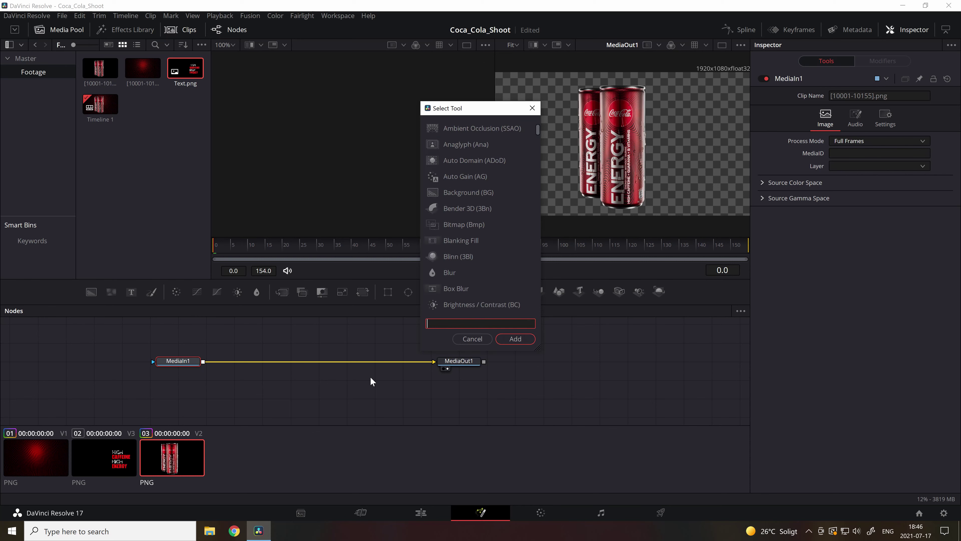
Step: Add a Highlight node between MediaIn1 and MediaOut1 and lower its Low threshold to 0.839
{"action": "type", "text": "high"}
{"action": "key", "text": "Return"}
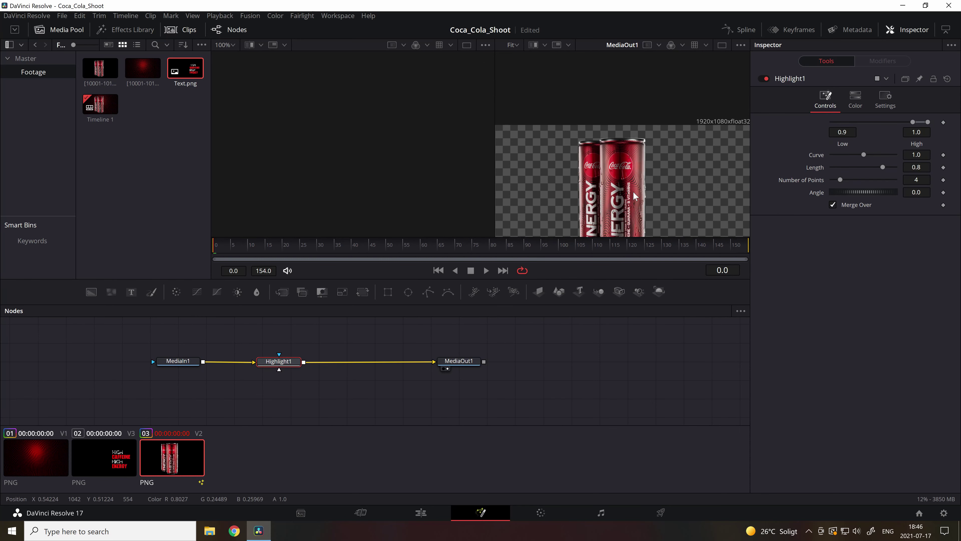
{"action": "scroll", "coordinate": [635, 195], "scroll_direction": "up", "scroll_amount": 10}
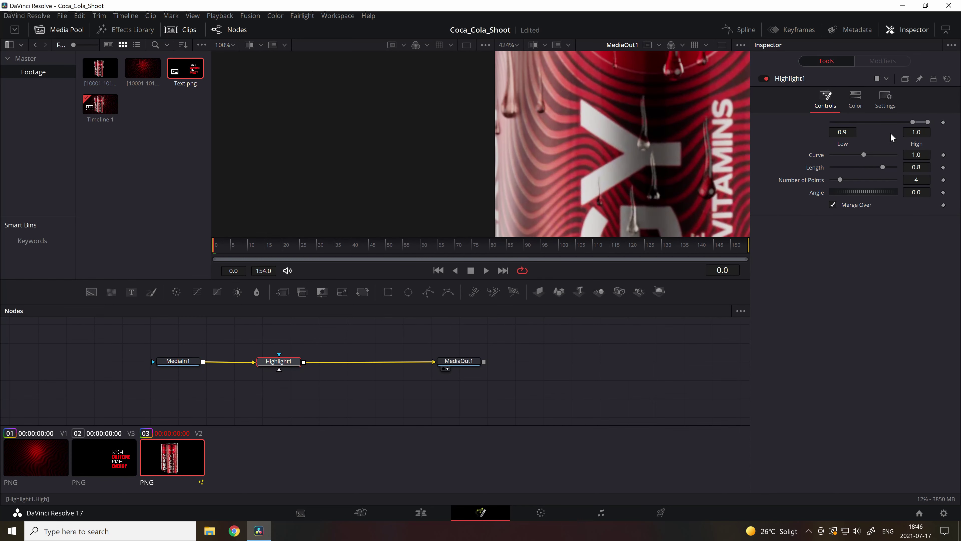
{"action": "mouse_move", "coordinate": [912, 122]}
{"action": "left_mouse_down"}
{"action": "mouse_move", "coordinate": [875, 121]}
{"action": "mouse_move", "coordinate": [907, 123]}
{"action": "left_mouse_up"}
{"action": "scroll", "coordinate": [660, 150], "scroll_direction": "down", "scroll_amount": 5}
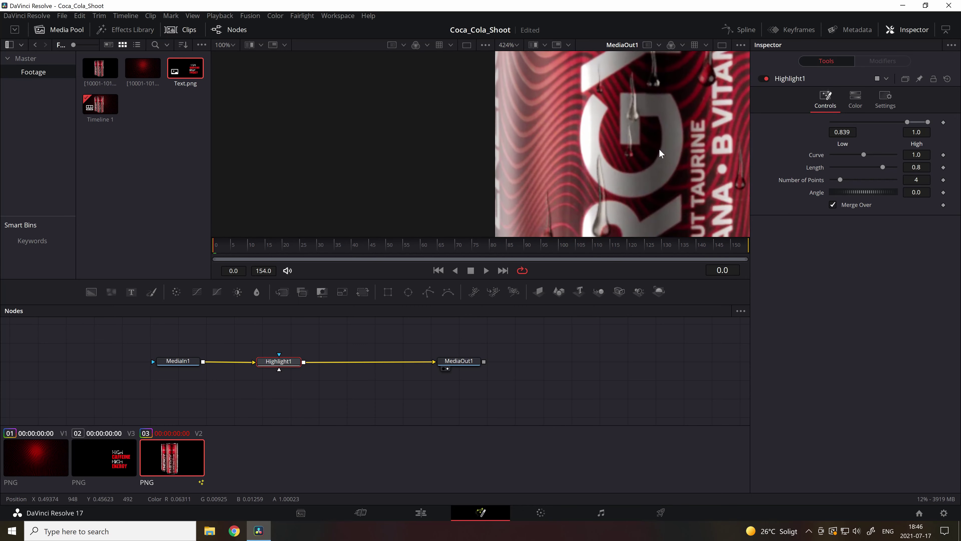
Step: Connect Text1_1_1_1 to Merge1_1_2, place its text below the second HIGH line, and change the wording to ENERGY
{"action": "left_click_drag", "start_coordinate": [620, 336], "coordinate": [564, 401]}
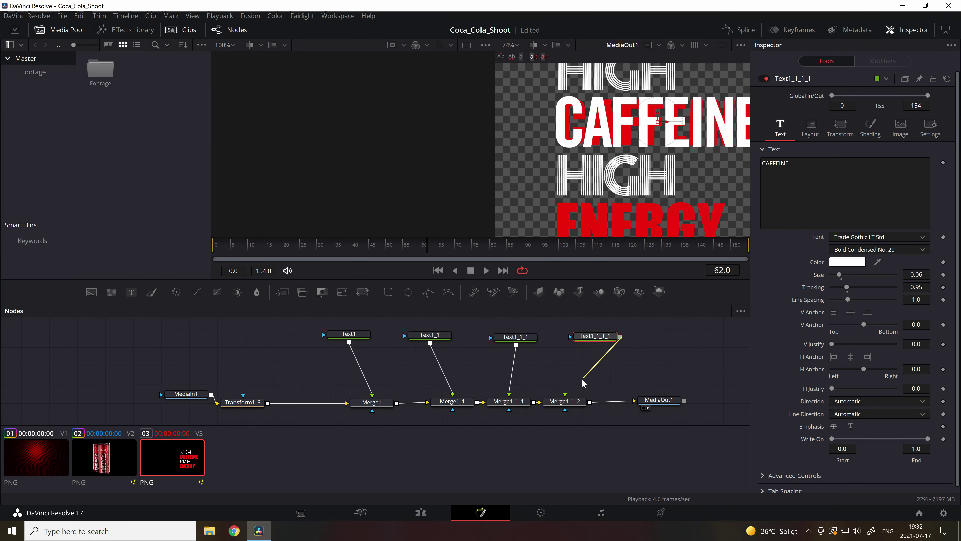
{"action": "left_click_drag", "start_coordinate": [657, 118], "coordinate": [656, 226]}
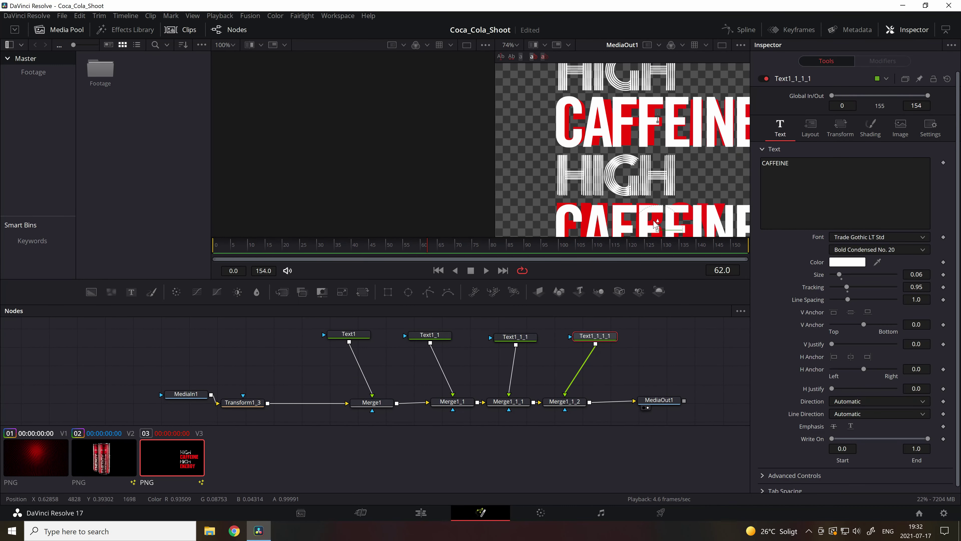
{"action": "type", "text": "ENERGY"}
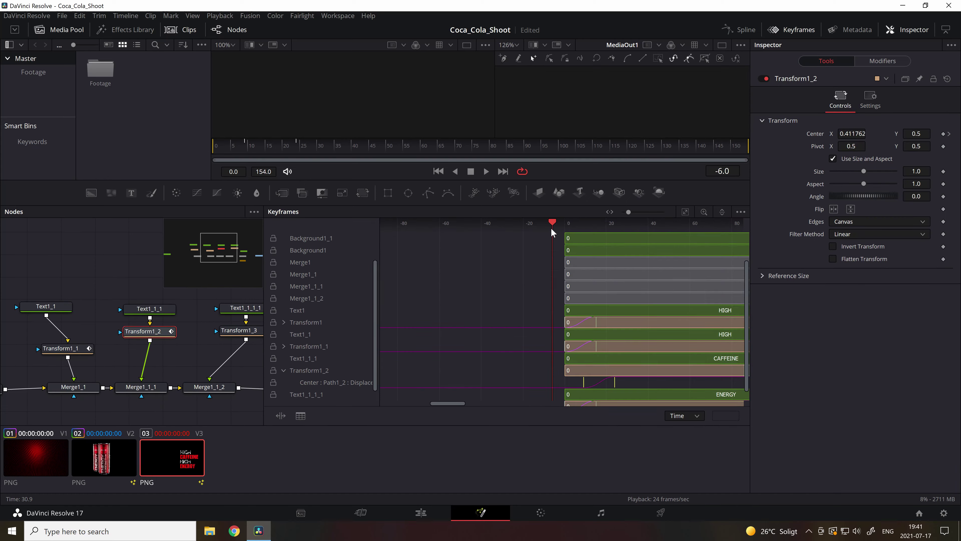
Step: Scrub the keyframe playhead forward to frame -1, just before the text animation starts
{"action": "mouse_move", "coordinate": [551, 227]}
{"action": "left_mouse_down"}
{"action": "mouse_move", "coordinate": [635, 226]}
{"action": "mouse_move", "coordinate": [562, 226]}
{"action": "left_mouse_up"}
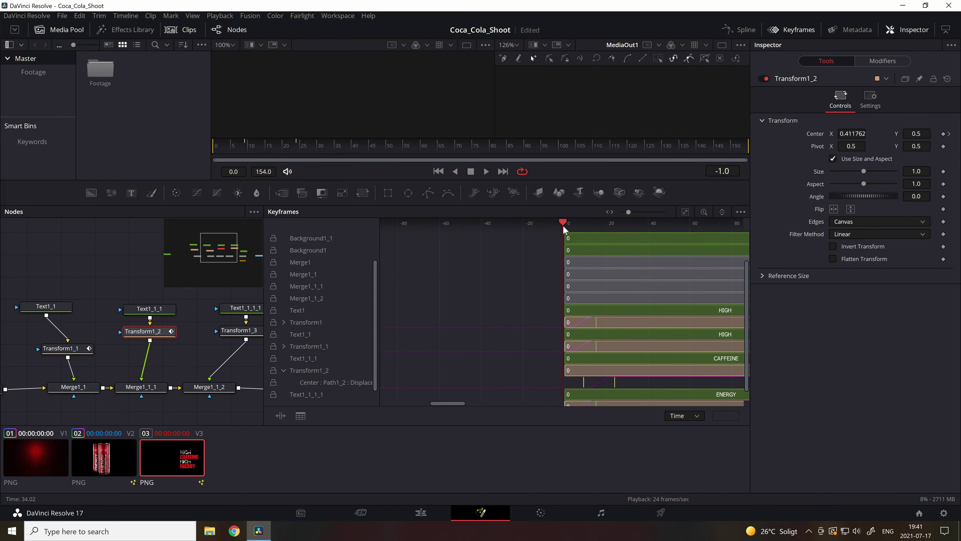